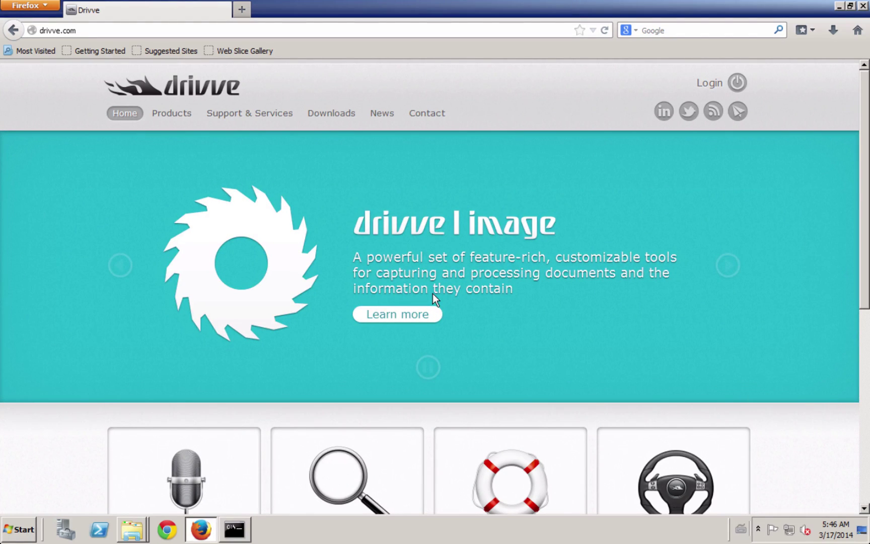
- Open the myDrivve login panel and go to the drivve.com Downloads page
{"action": "left_click", "coordinate": [737, 83]}
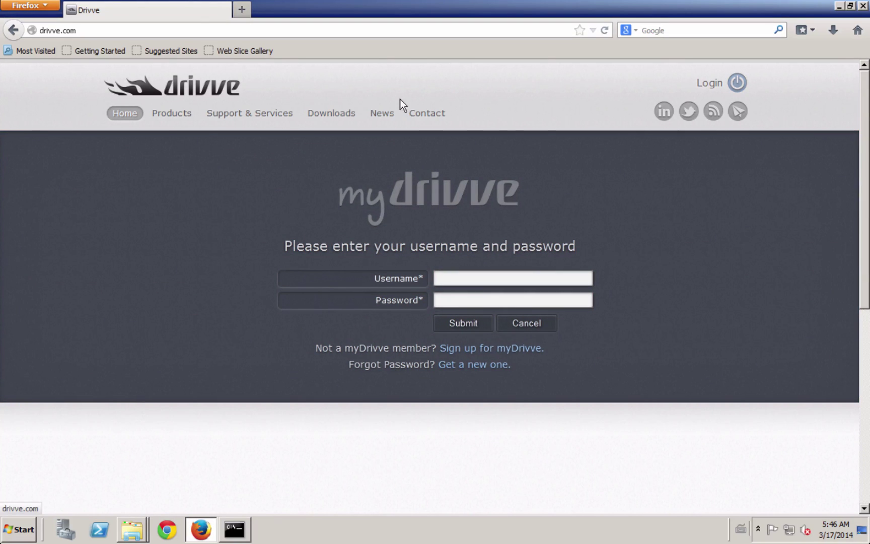
{"action": "left_click", "coordinate": [349, 115]}
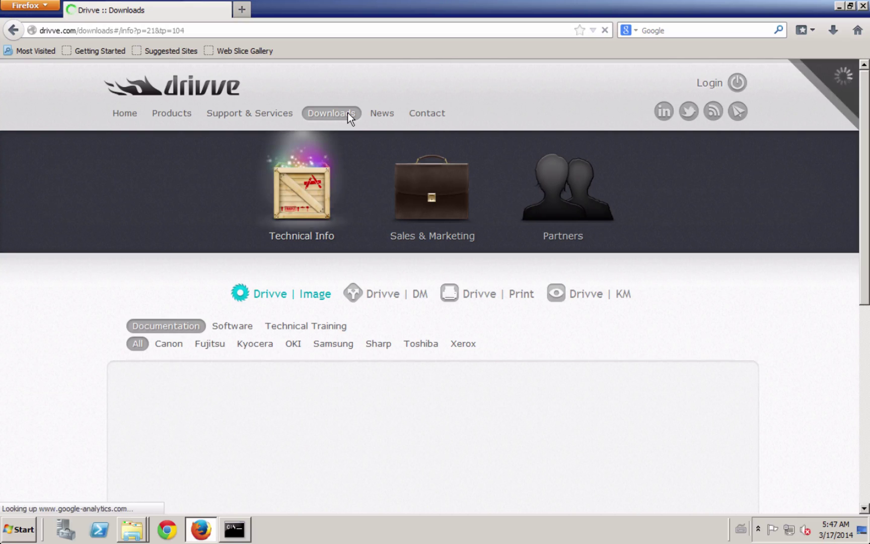
- Select the Drivve | DM tab to list its technical documentation downloads
{"action": "left_click", "coordinate": [353, 294]}
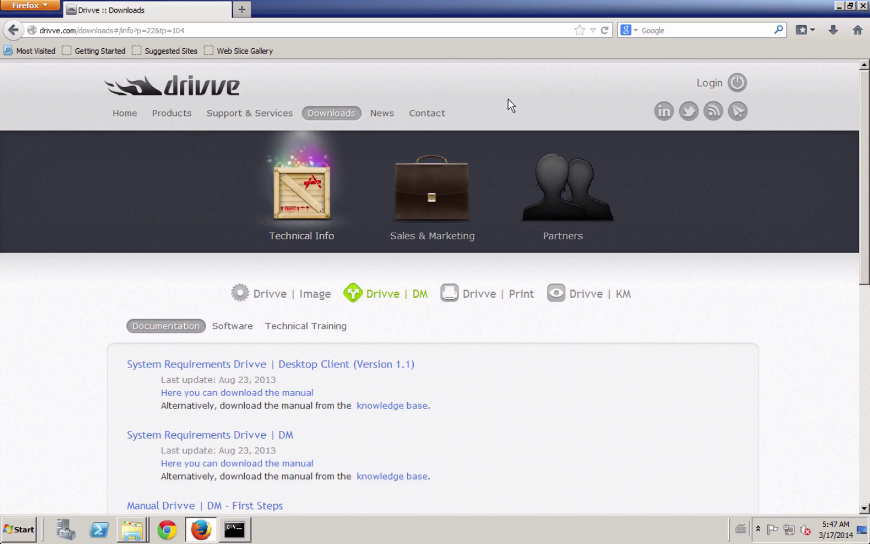
- Run drivve-dm-2.7.142 from the Drivve folder as administrator and accept the UAC prompt
{"action": "left_click", "coordinate": [136, 529]}
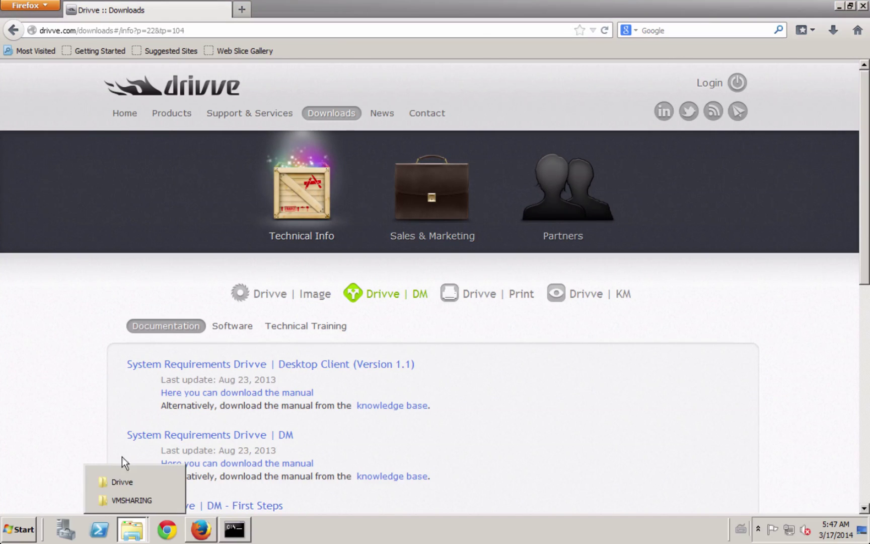
{"action": "left_click", "coordinate": [130, 478]}
{"action": "left_click", "coordinate": [192, 149]}
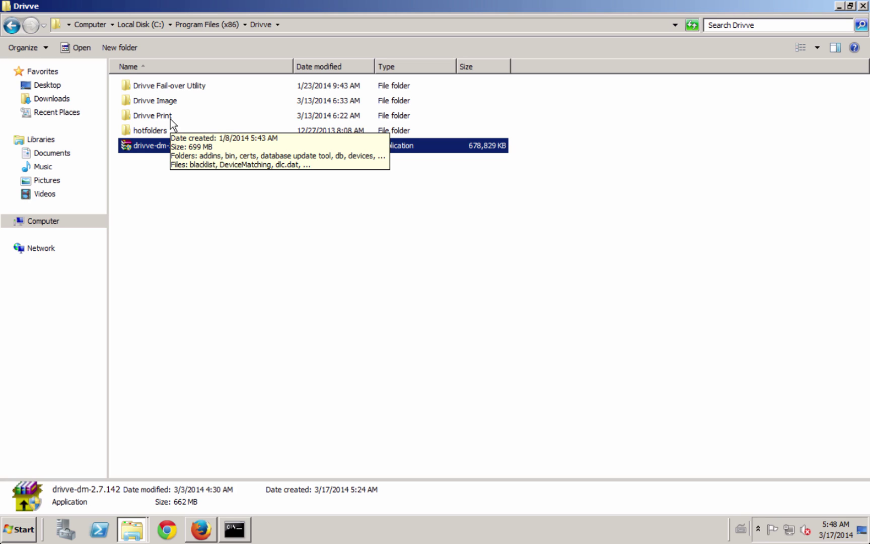
{"action": "right_click", "coordinate": [151, 150]}
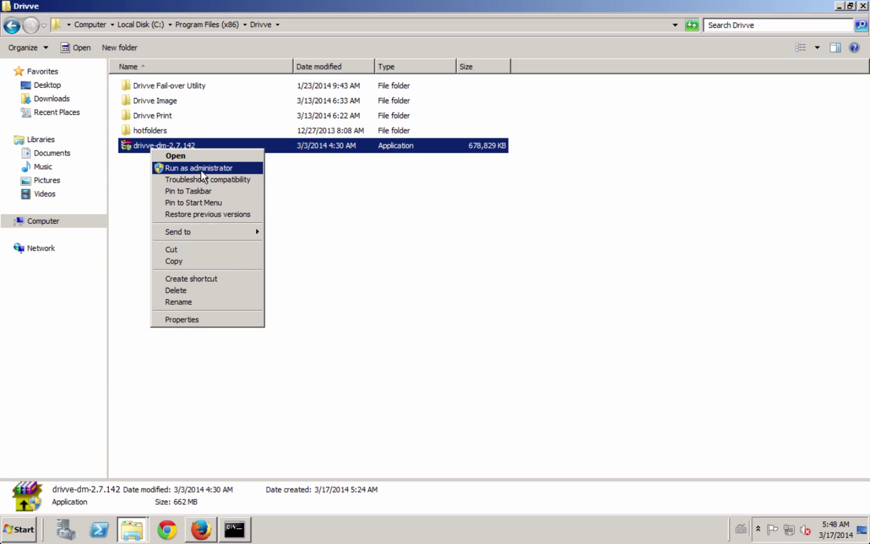
{"action": "left_click", "coordinate": [225, 167]}
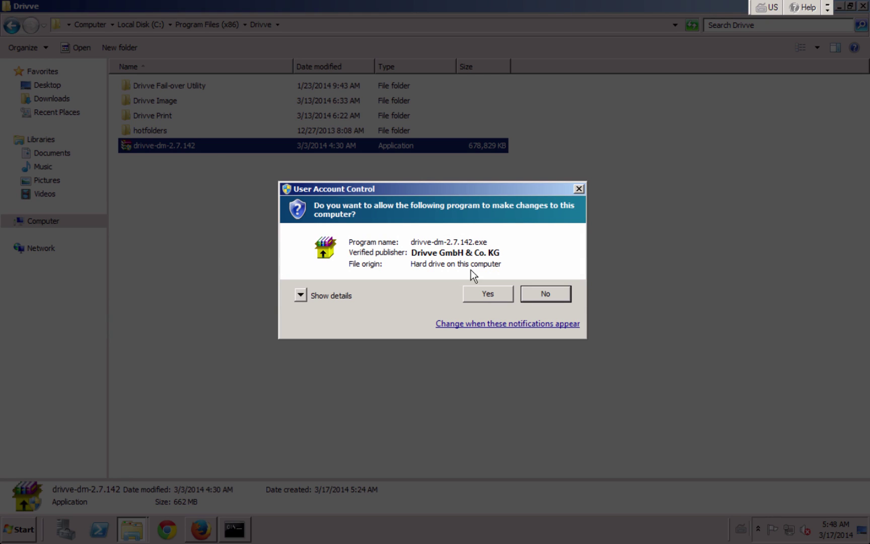
{"action": "key", "text": "alt+y"}
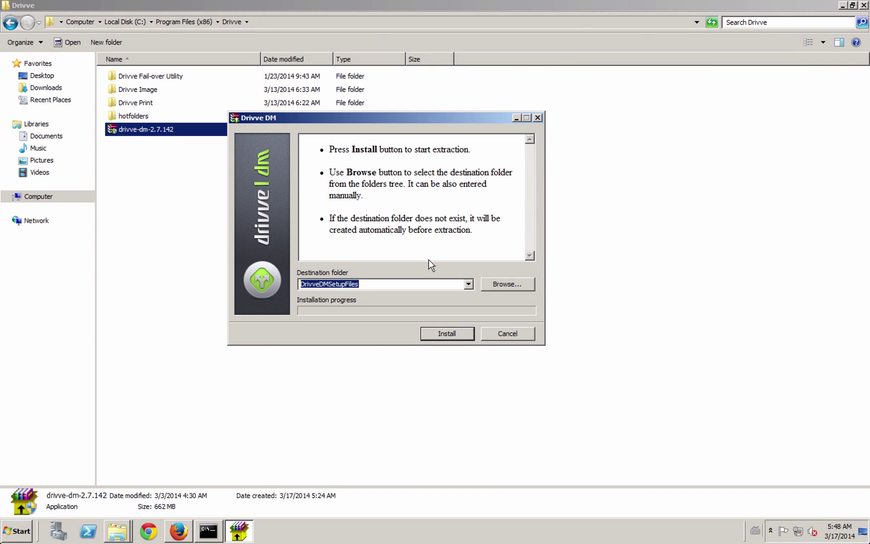
- Extract the setup files into DrivveDMSetupFiles and open that folder once extraction finishes
{"action": "left_click", "coordinate": [458, 338]}
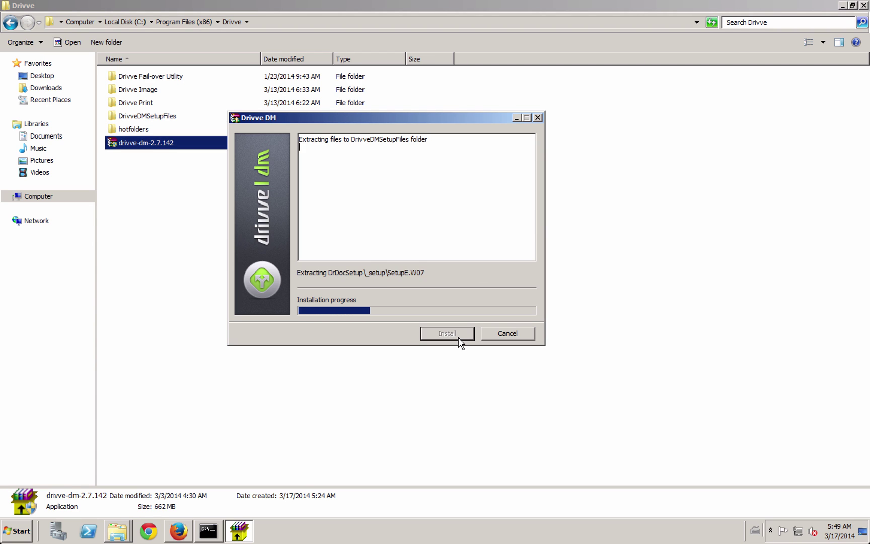
{"action": "left_click", "coordinate": [144, 116]}
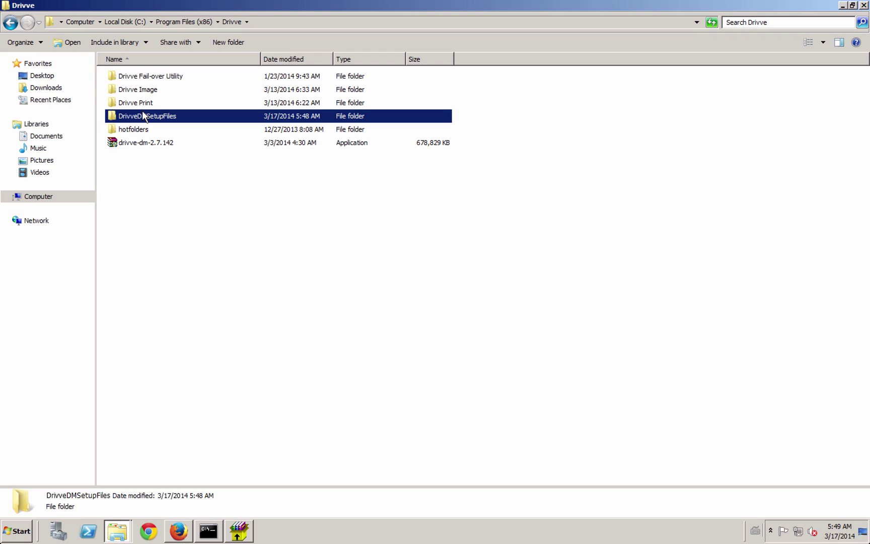
{"action": "left_click", "coordinate": [136, 141]}
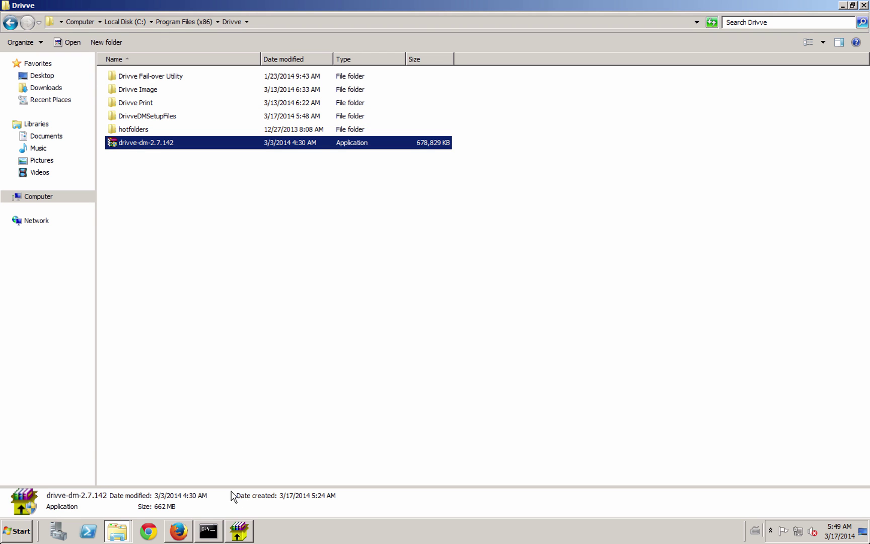
{"action": "left_click", "coordinate": [239, 529]}
{"action": "double_click", "coordinate": [157, 116]}
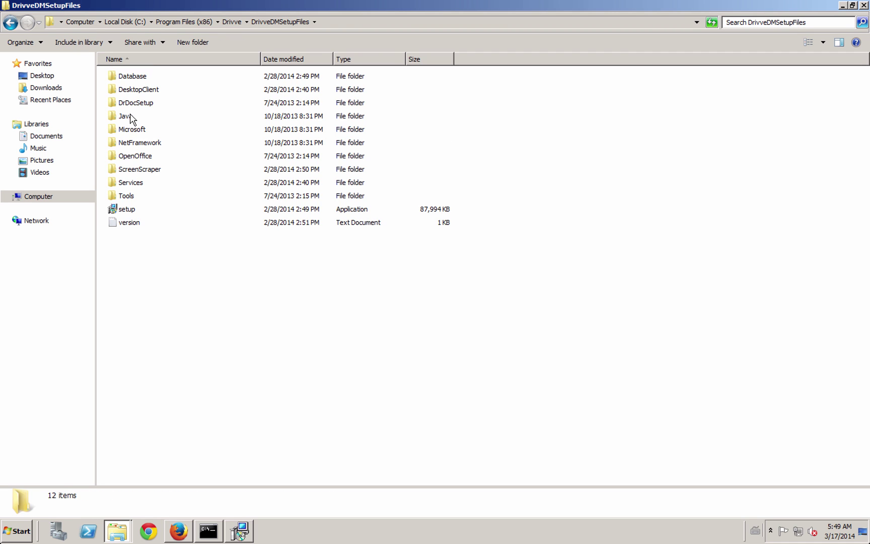
- Choose English, accept the EULA and keep C:\Program Files (x86)\Drivve\Drivve DM as destination
{"action": "left_click", "coordinate": [18, 26]}
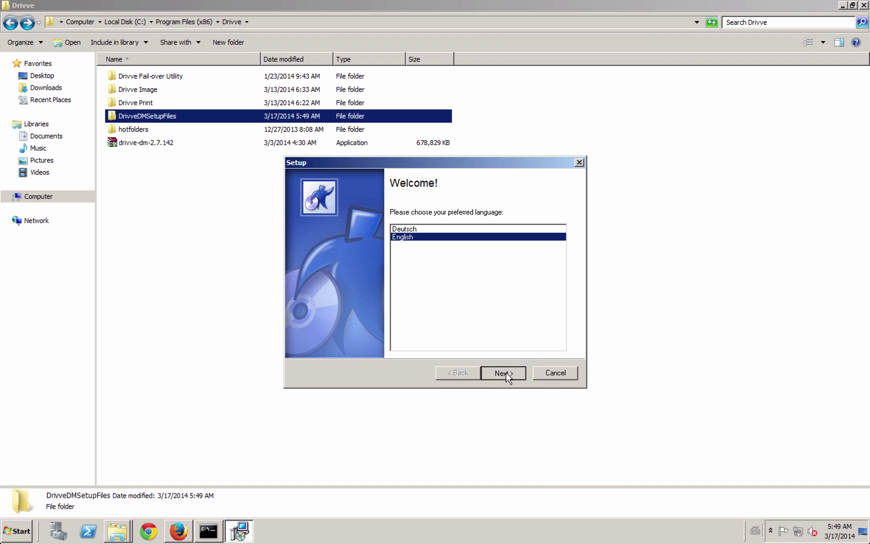
{"action": "left_click", "coordinate": [506, 373]}
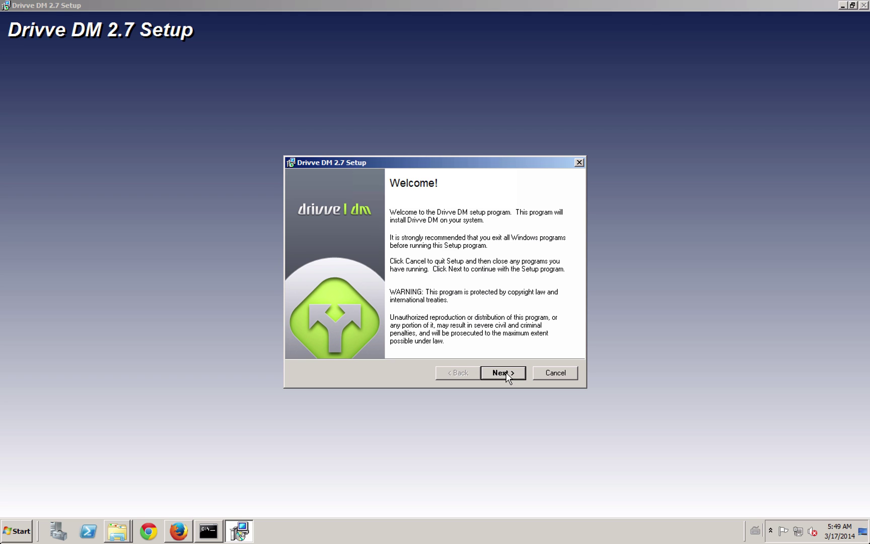
{"action": "left_click", "coordinate": [506, 374]}
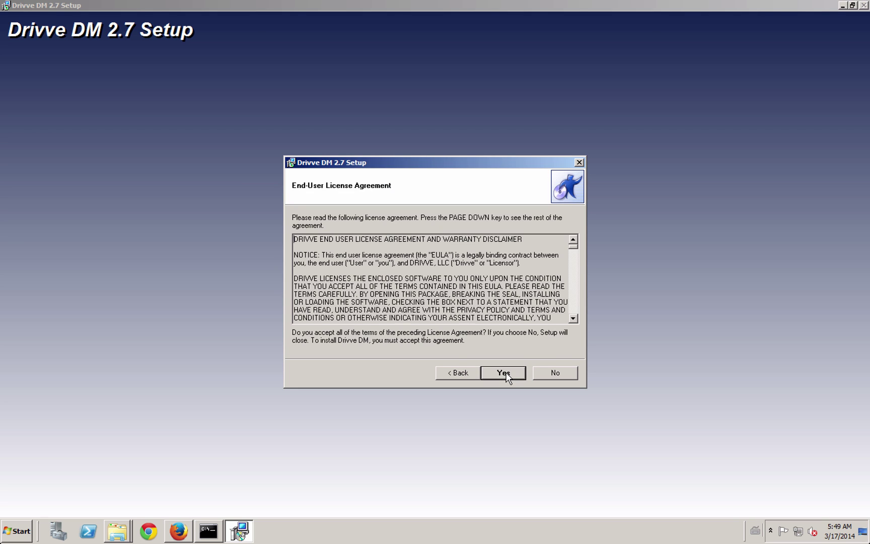
{"action": "left_click", "coordinate": [506, 373]}
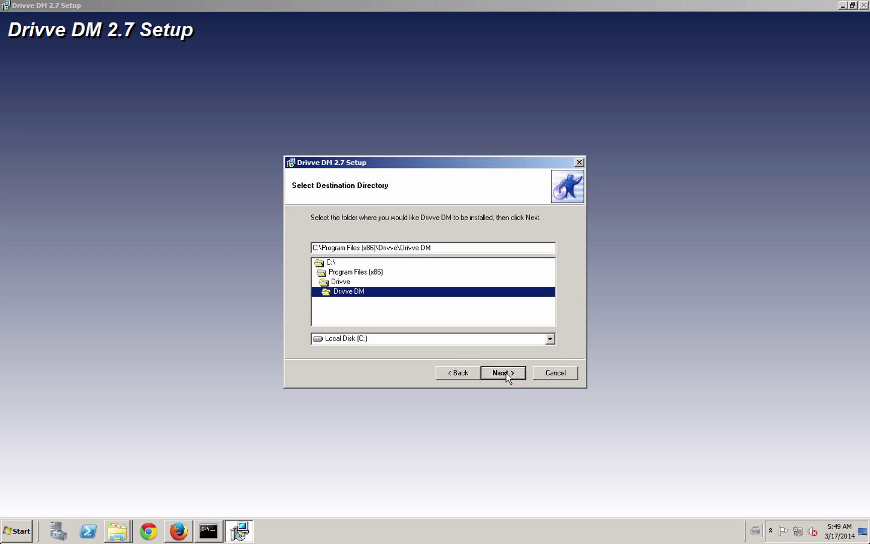
{"action": "left_click", "coordinate": [506, 373]}
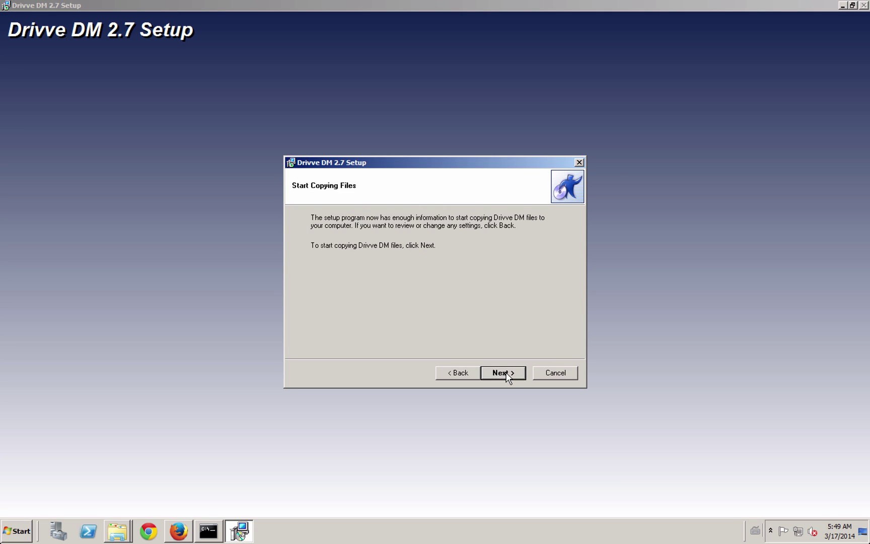
- Start copying the Drivve DM files and wait for the Dr.DOC licensing notice
{"action": "left_click", "coordinate": [506, 373]}
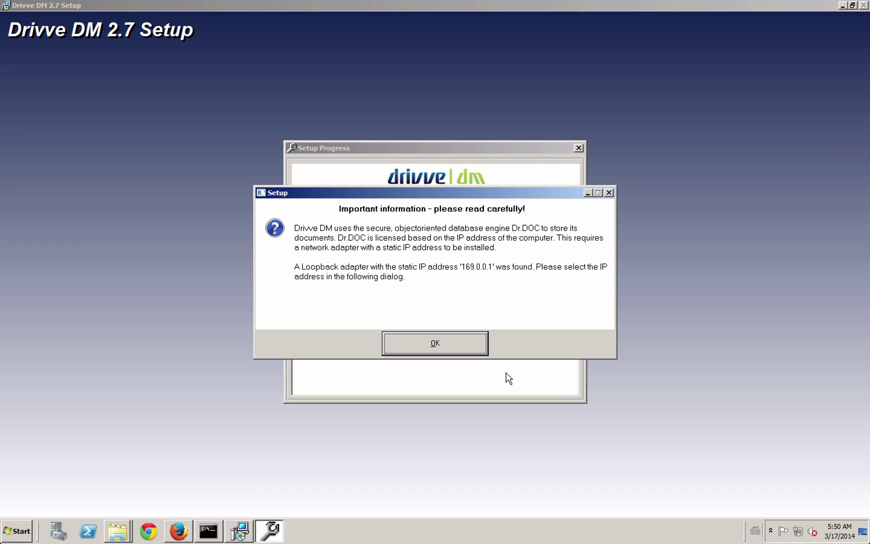
- Acknowledge the IP licensing notice, paste both Dr.DOC database license keys and confirm
{"action": "left_click", "coordinate": [435, 343]}
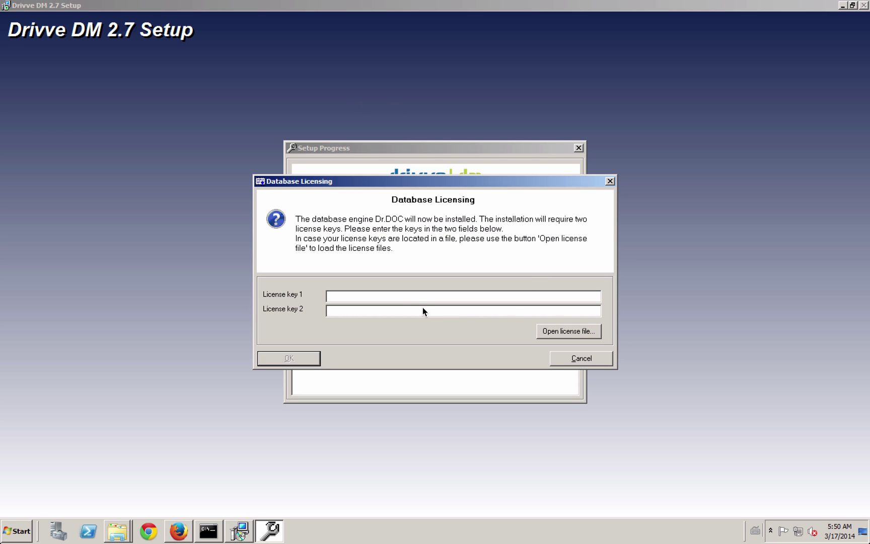
{"action": "left_click", "coordinate": [398, 299]}
{"action": "key", "text": "ctrl+v"}
{"action": "left_click", "coordinate": [364, 311]}
{"action": "key", "text": "ctrl+v"}
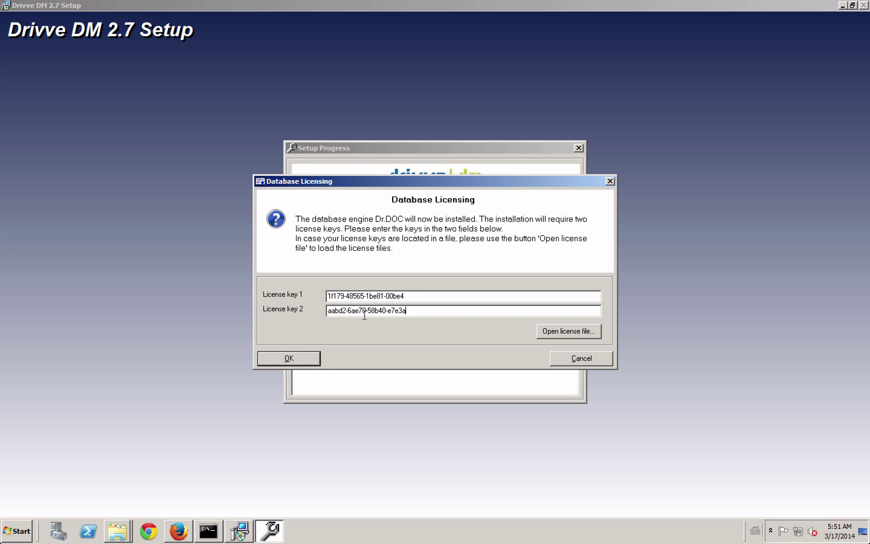
{"action": "left_click", "coordinate": [289, 358]}
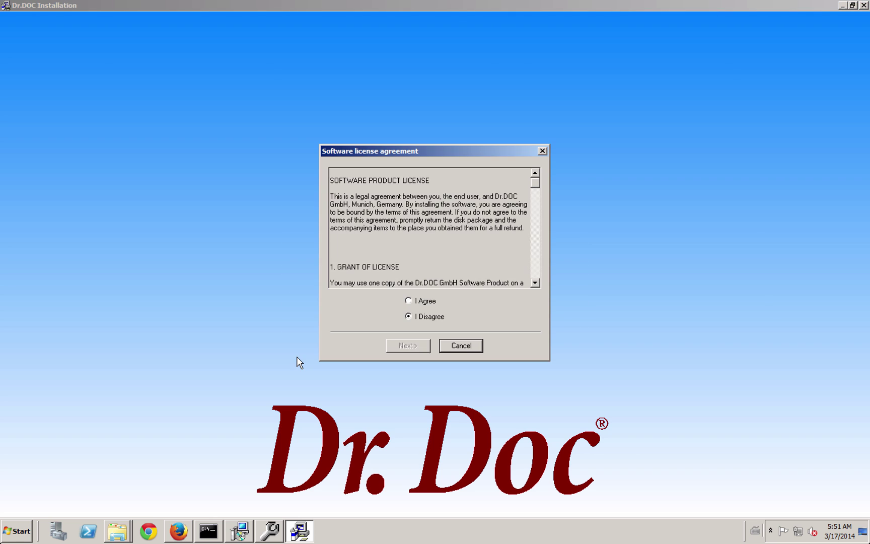
- Accept the Dr.DOC licence terms and install Dr.DOC with IP address 169.0.0.1
{"action": "left_click", "coordinate": [431, 301]}
{"action": "left_click", "coordinate": [406, 345]}
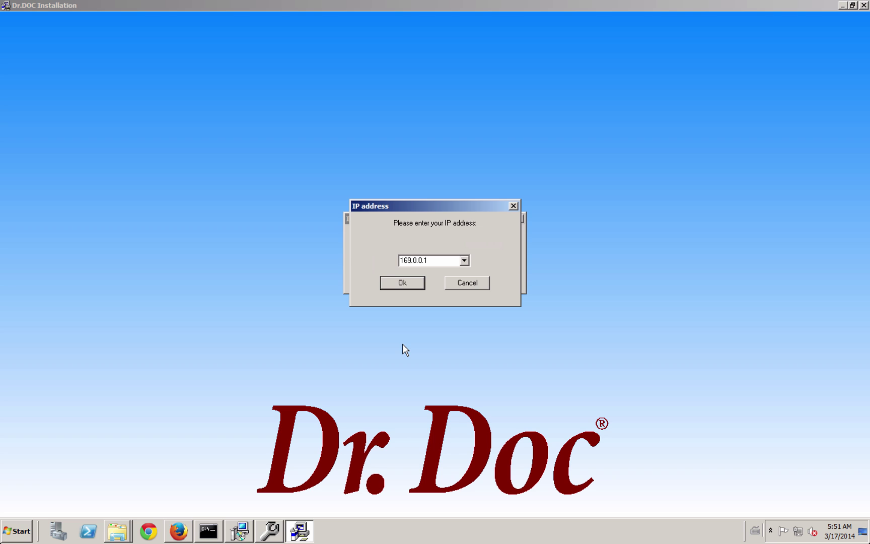
{"action": "left_click", "coordinate": [464, 261]}
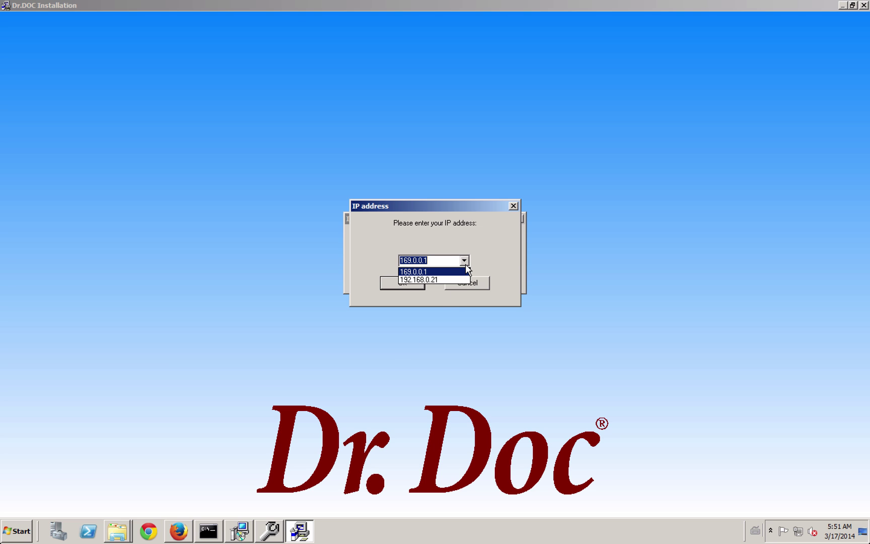
{"action": "left_click", "coordinate": [429, 272]}
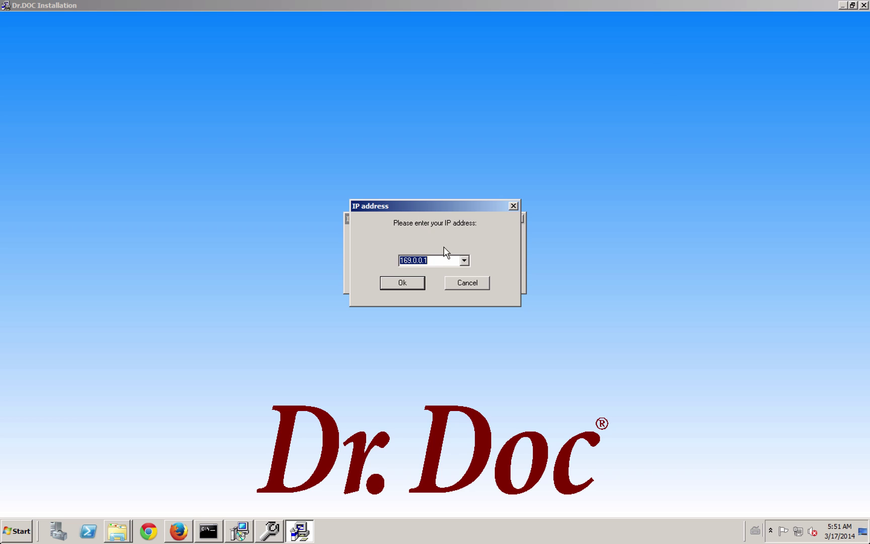
{"action": "left_click", "coordinate": [445, 262]}
{"action": "left_click", "coordinate": [394, 281]}
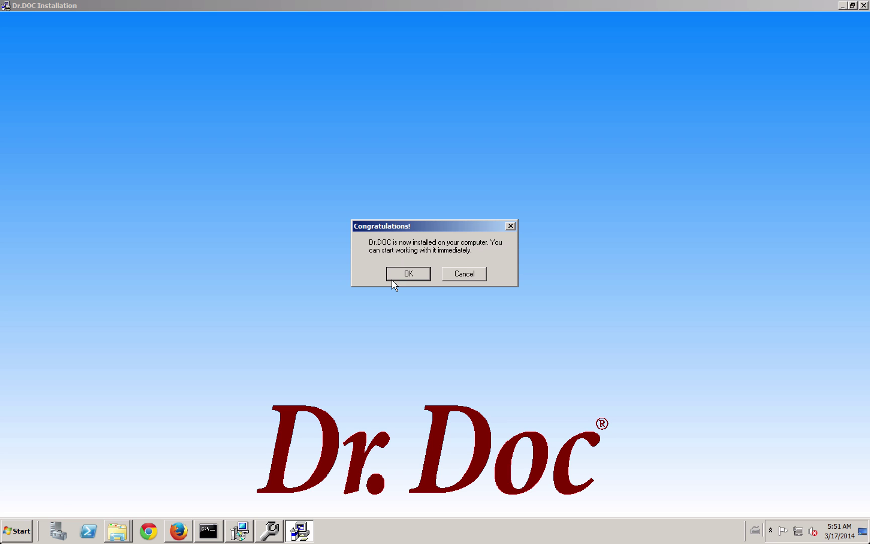
- Close the Dr.DOC success message and run the update to version 14.0.8.5
{"action": "left_click", "coordinate": [404, 272]}
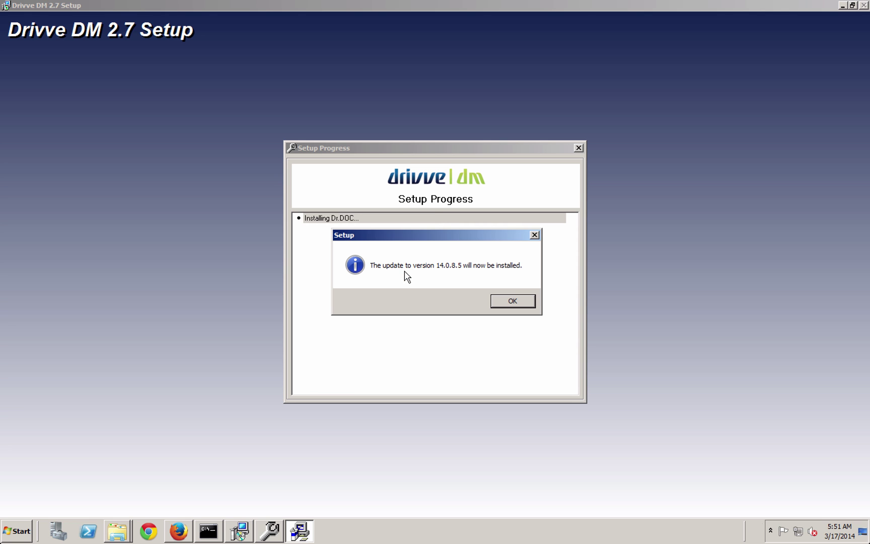
{"action": "left_click", "coordinate": [507, 304]}
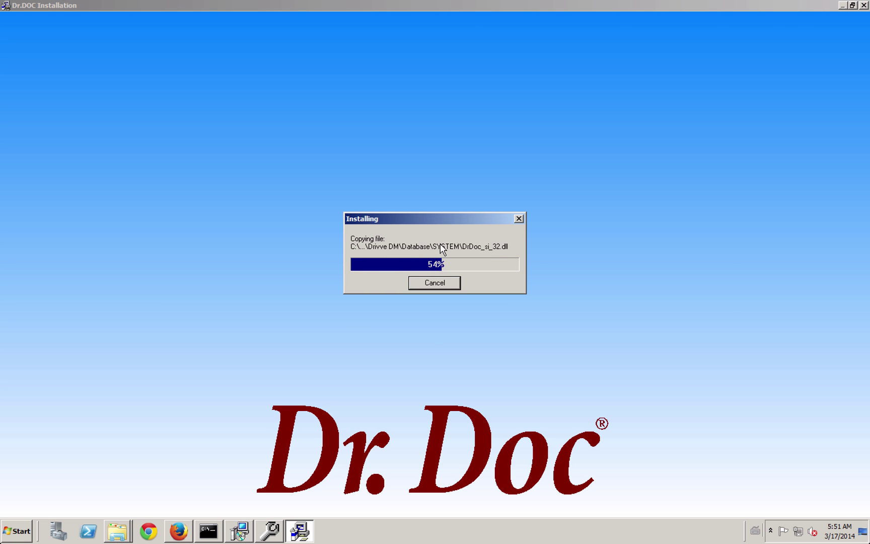
{"action": "left_click", "coordinate": [408, 274]}
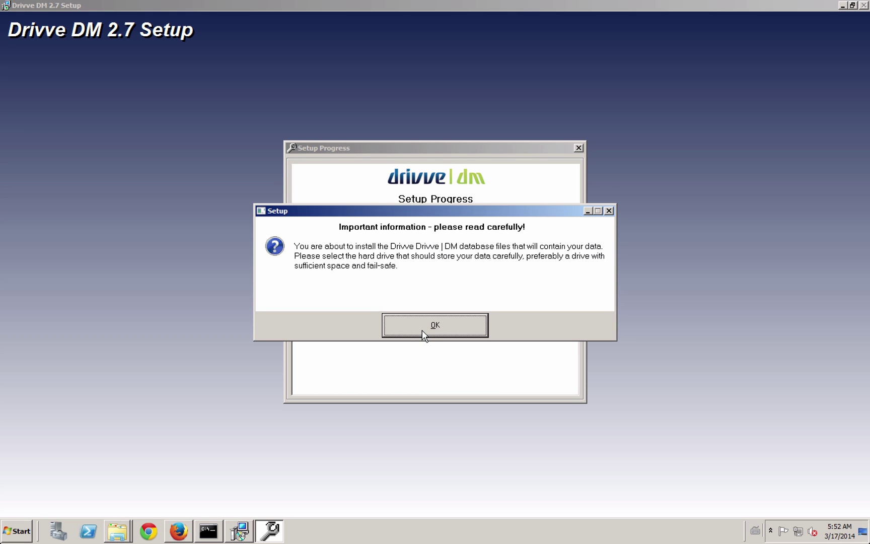
- Acknowledge the database storage warning and wait for the Deutsch/English language choice
{"action": "left_click", "coordinate": [423, 331]}
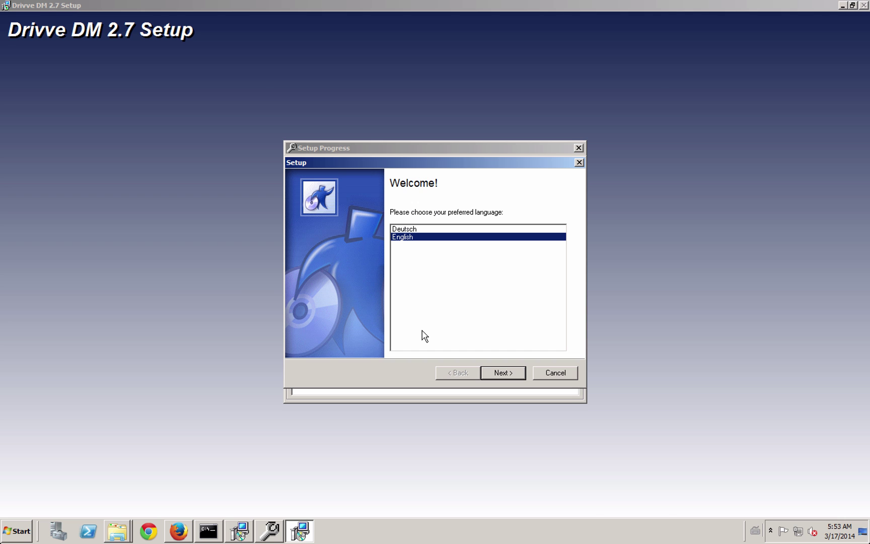
- Keep English and install the database into C:\DRIVVEDM-DATABASE\DATA on Local Disk (C:)
{"action": "left_click", "coordinate": [504, 373]}
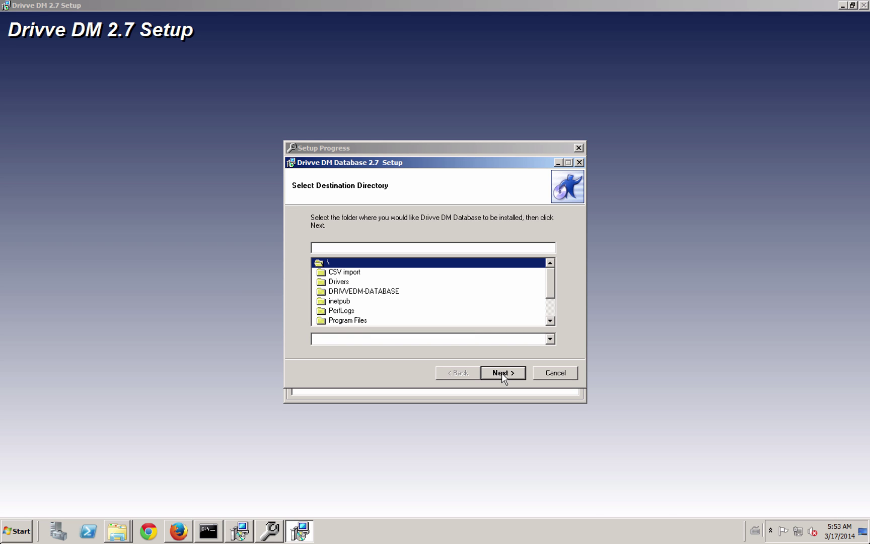
{"action": "left_click", "coordinate": [552, 339]}
{"action": "left_click", "coordinate": [361, 360]}
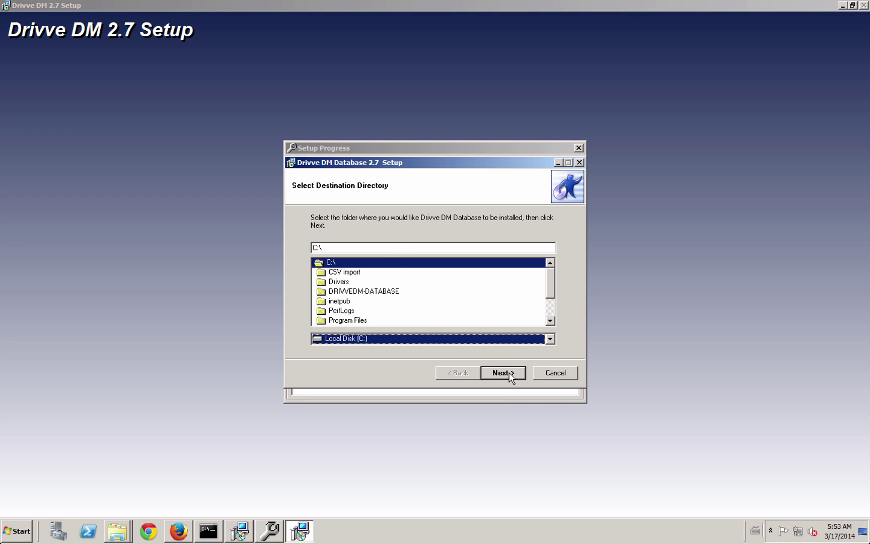
{"action": "left_click", "coordinate": [354, 259]}
{"action": "left_click", "coordinate": [369, 292]}
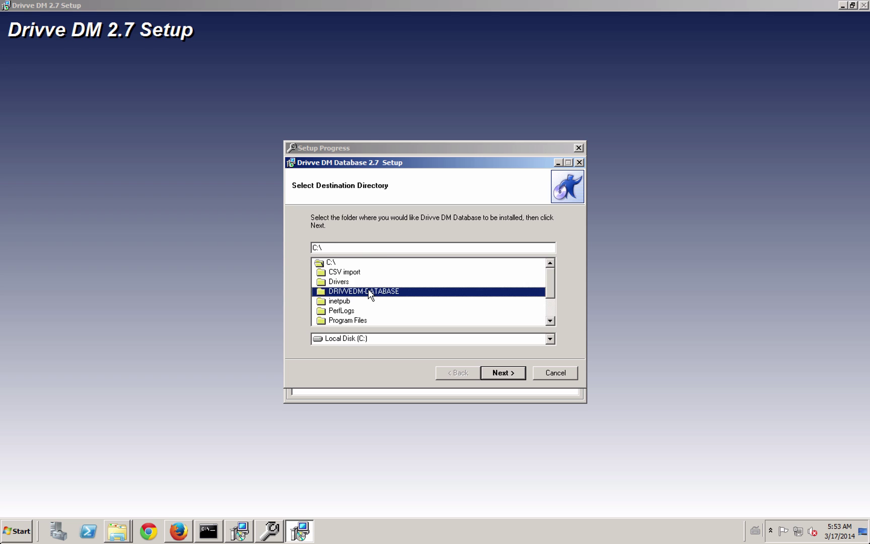
{"action": "double_click", "coordinate": [369, 292]}
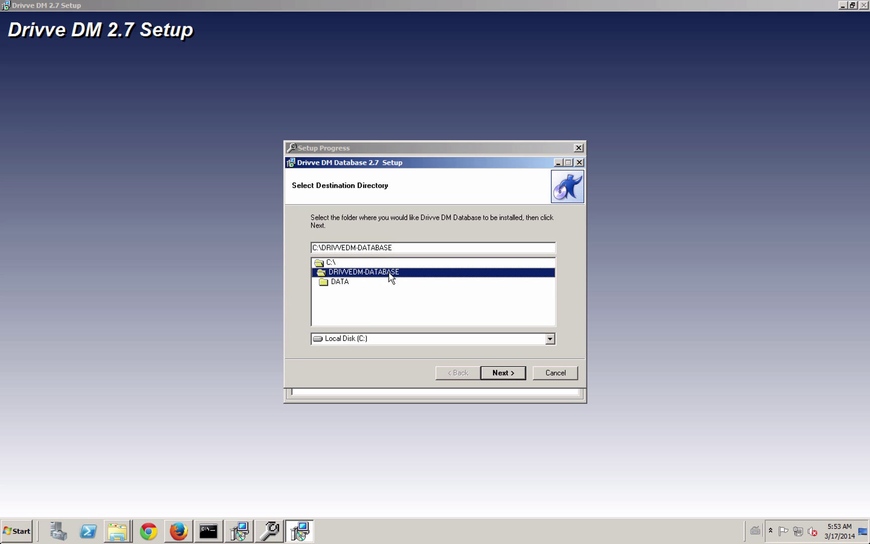
{"action": "double_click", "coordinate": [352, 282]}
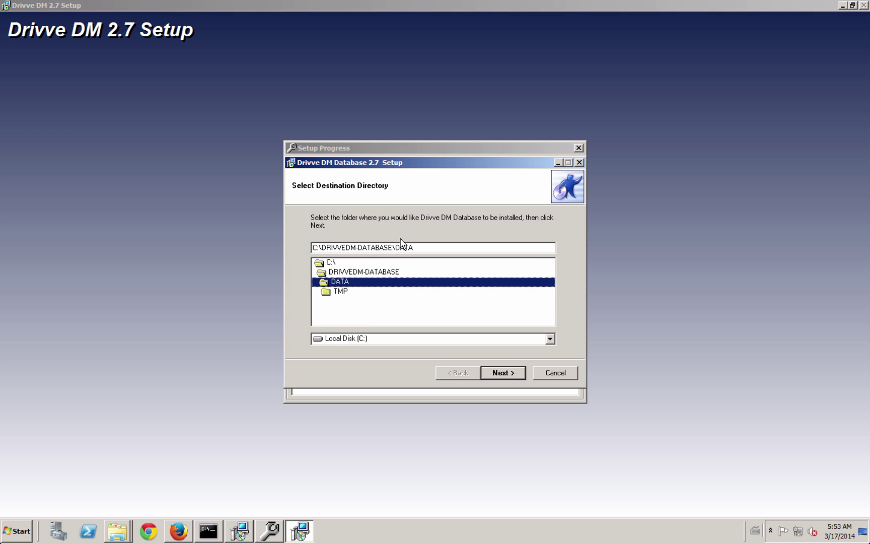
{"action": "left_click", "coordinate": [500, 373]}
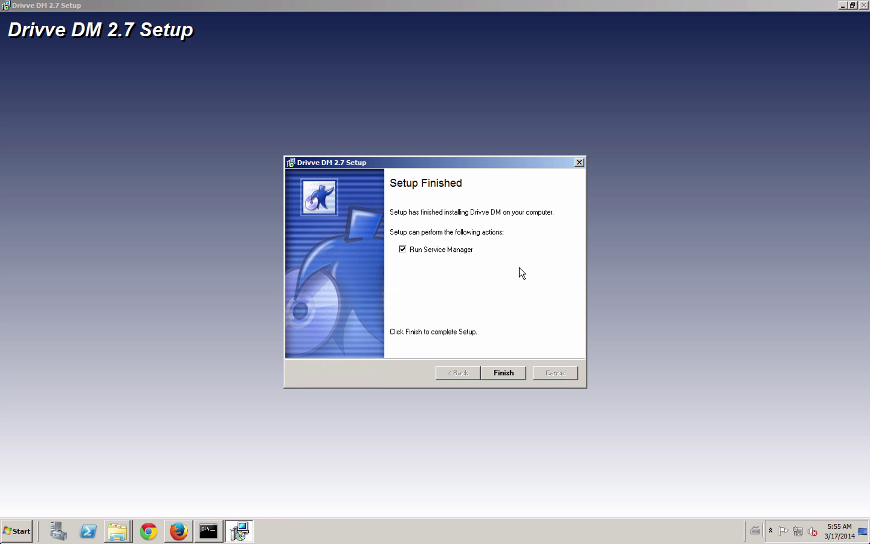
- Finish setup and move the running XML-Server window to the right, beside the licensing wizard
{"action": "left_click", "coordinate": [502, 373]}
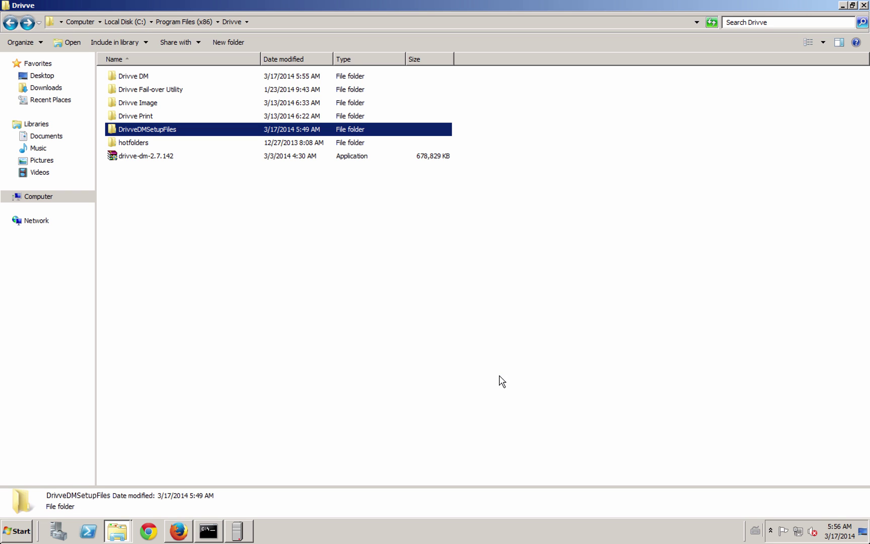
{"action": "left_click", "coordinate": [238, 530]}
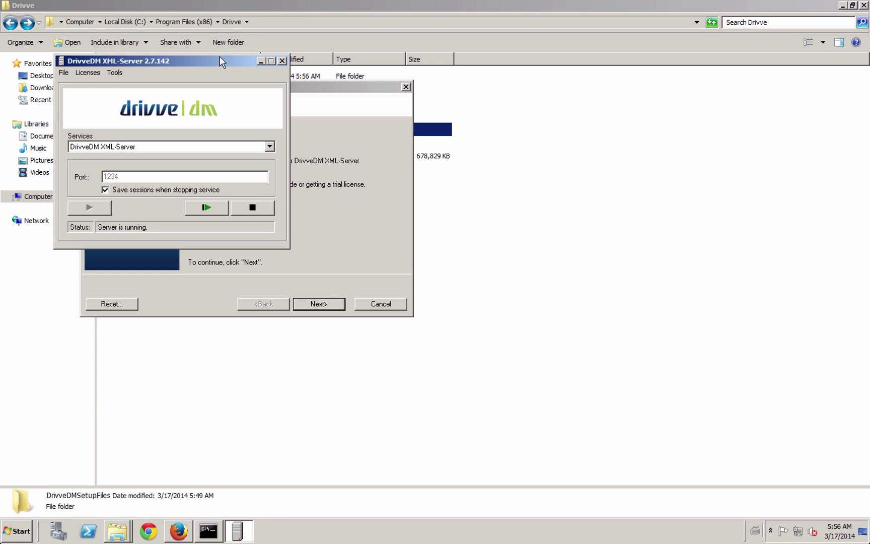
{"action": "left_click_drag", "start_coordinate": [220, 57], "coordinate": [603, 69]}
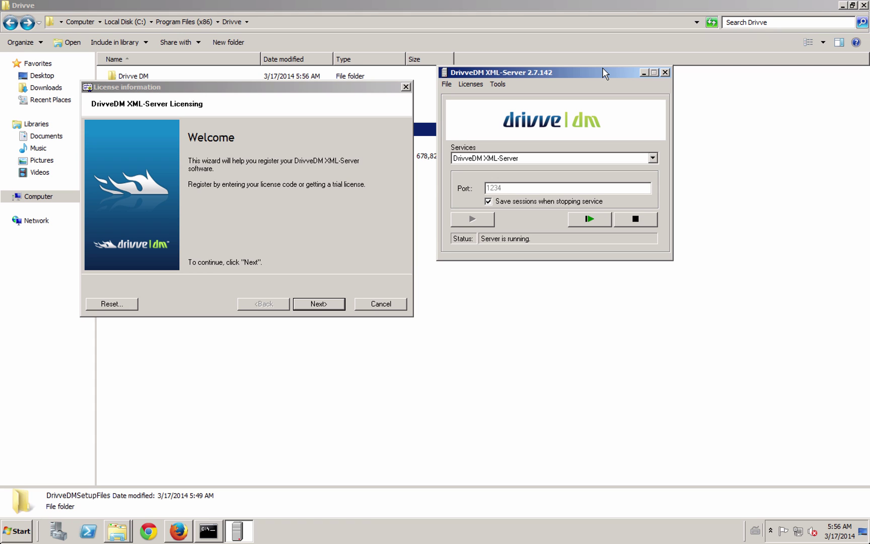
- Go through the licensing wizard as an existing customer and reload license information from the server
{"action": "left_click", "coordinate": [327, 221]}
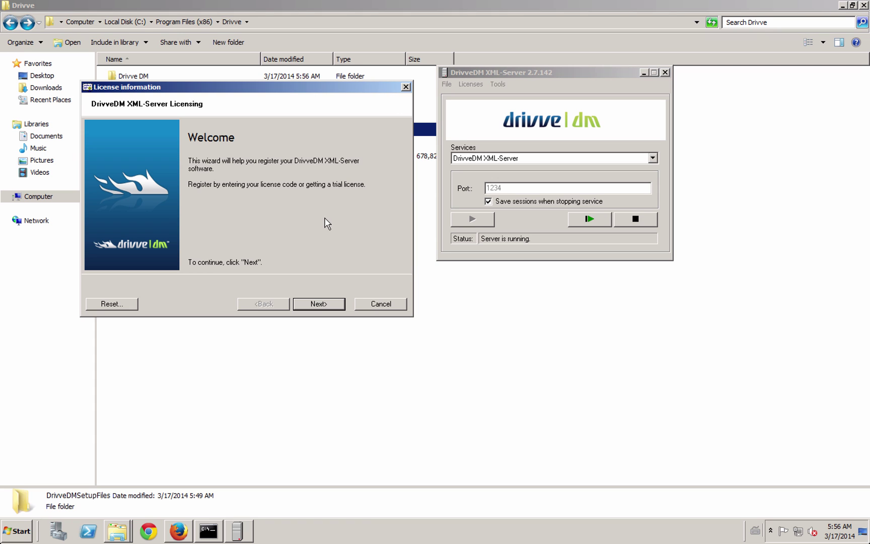
{"action": "left_click", "coordinate": [312, 304]}
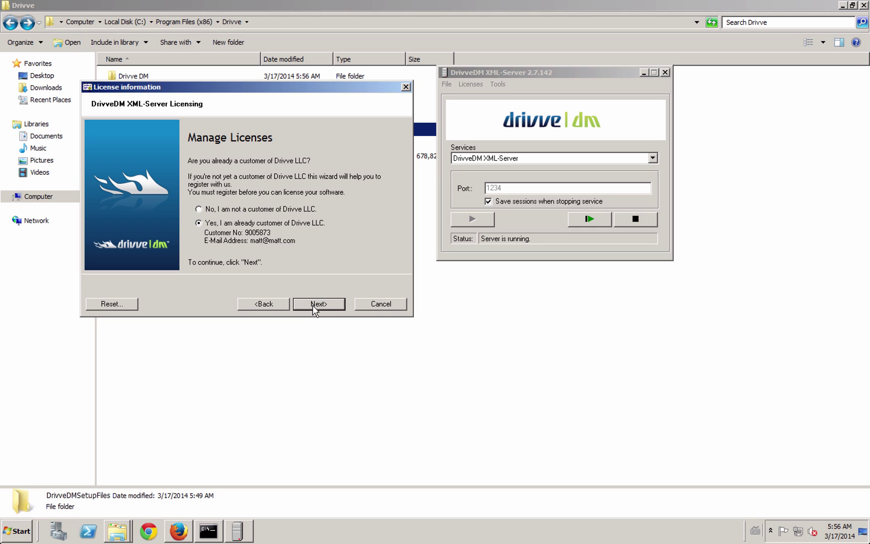
{"action": "left_click", "coordinate": [316, 305]}
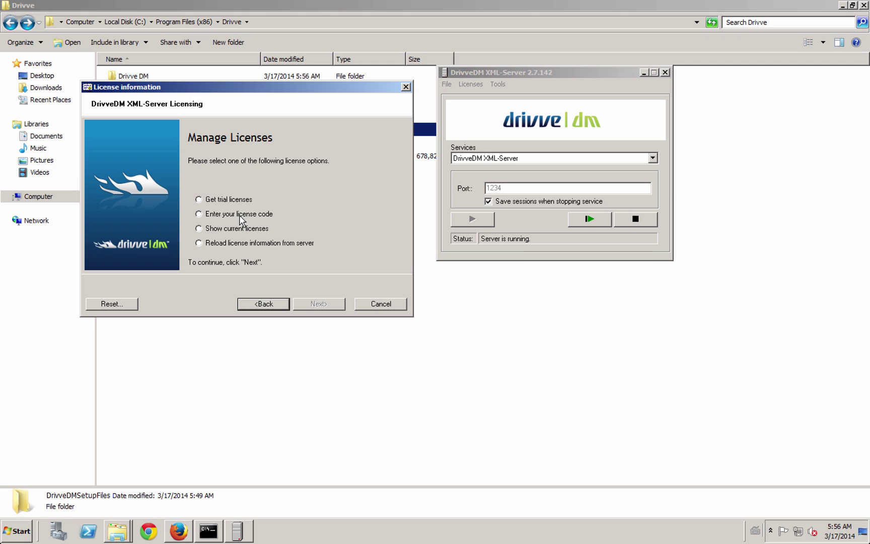
{"action": "left_click", "coordinate": [226, 245]}
{"action": "left_click", "coordinate": [320, 303]}
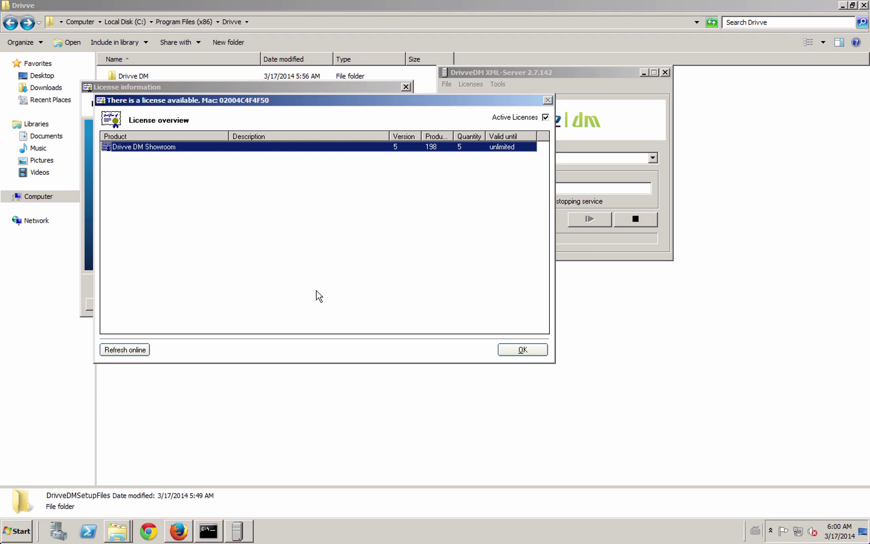
- Close the License overview and complete the licensing wizard
{"action": "left_click", "coordinate": [514, 351]}
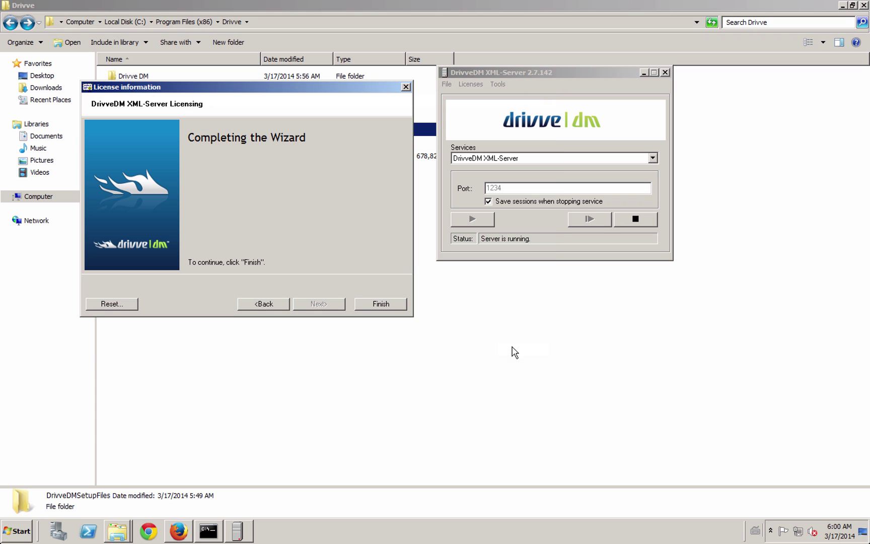
{"action": "left_click", "coordinate": [380, 305]}
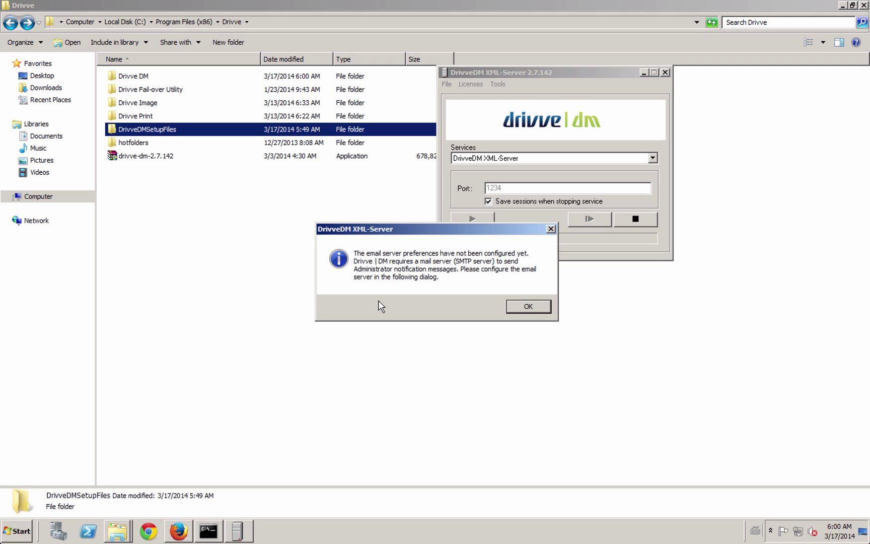
- Dismiss the email server notice, review the Email preferences, and cancel Settings without changes
{"action": "left_click", "coordinate": [525, 306]}
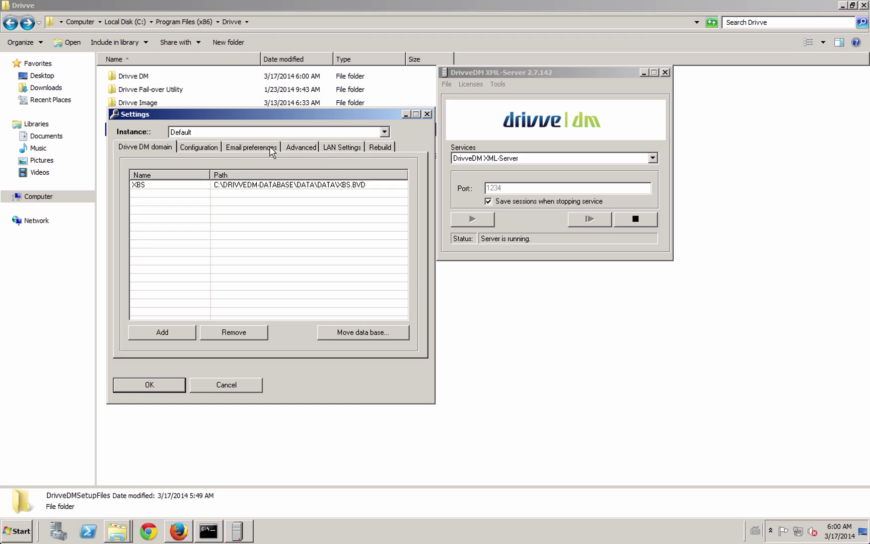
{"action": "left_click", "coordinate": [255, 147]}
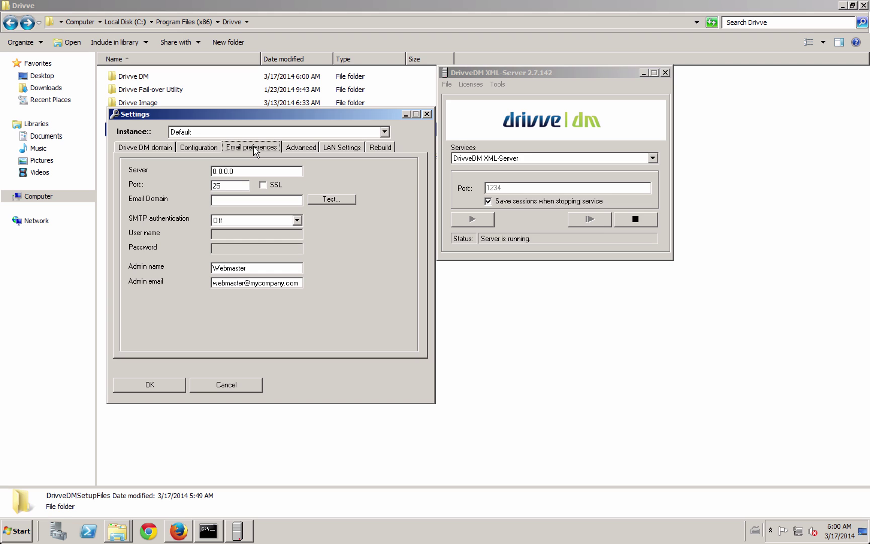
{"action": "left_click", "coordinate": [215, 390]}
{"action": "left_click", "coordinate": [595, 73]}
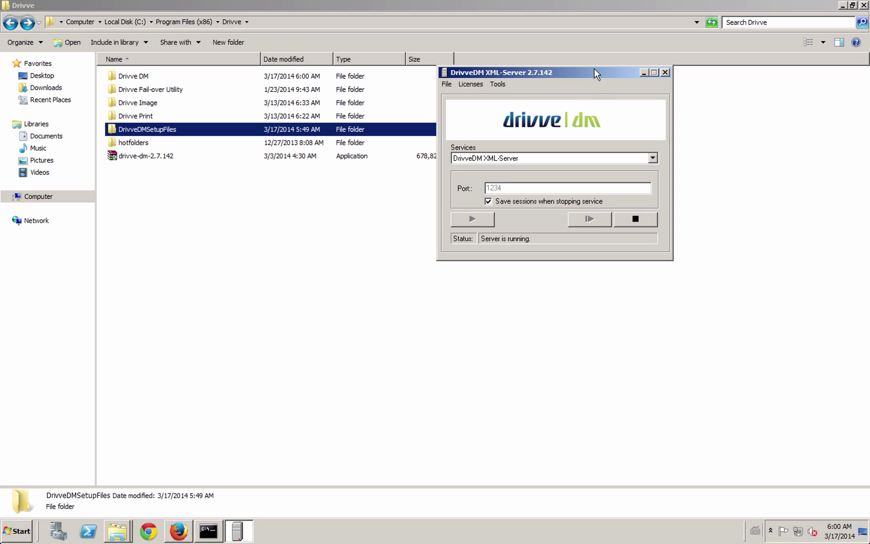